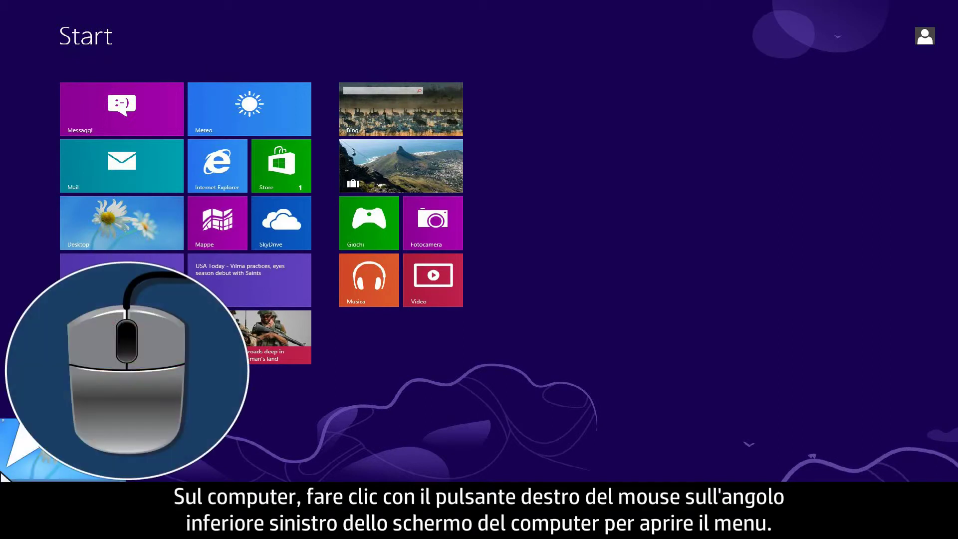
- Choose Cerca from the Win+X quick-access menu to show the Search pane over the Apps screen
{"action": "right_click", "coordinate": [4, 477]}
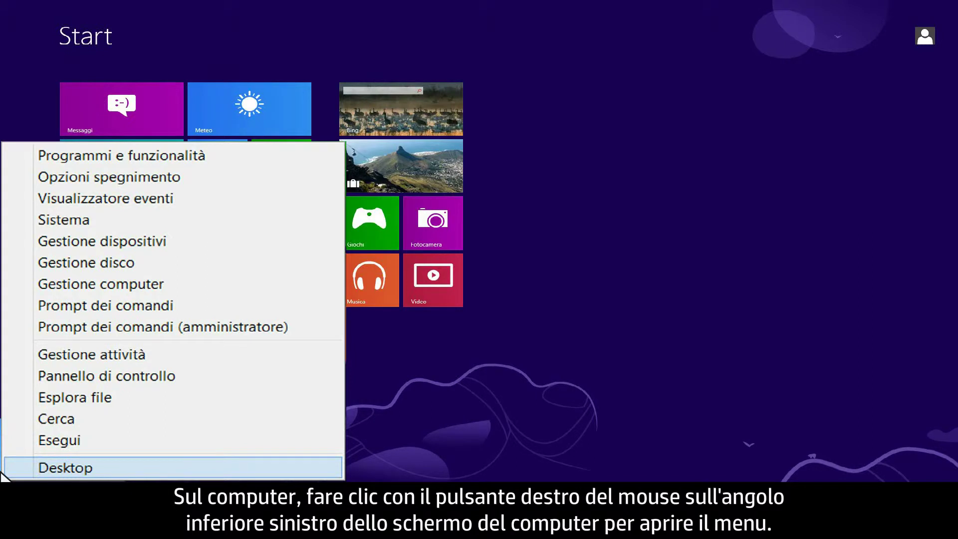
{"action": "left_click", "coordinate": [67, 419]}
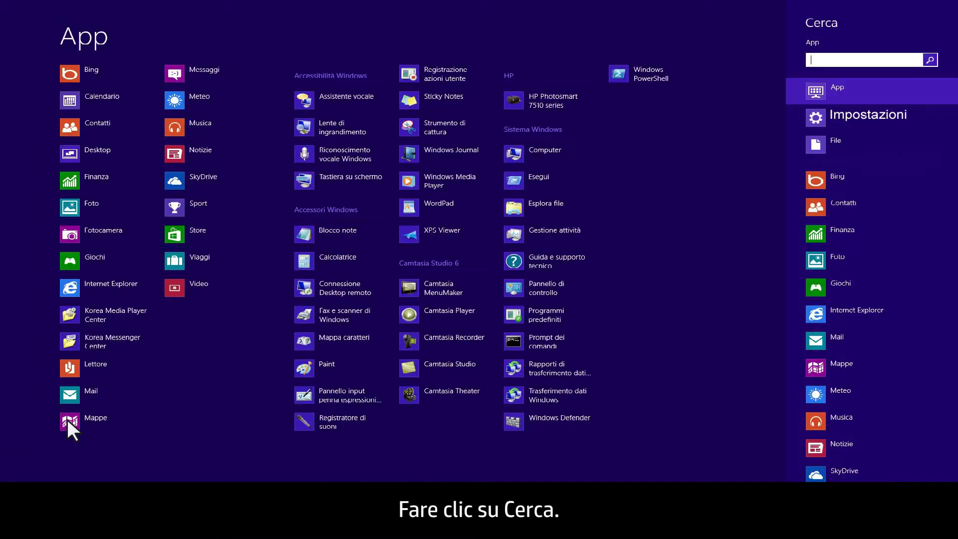
- Scope the Windows search to Impostazioni (Settings)
{"action": "left_click", "coordinate": [865, 114]}
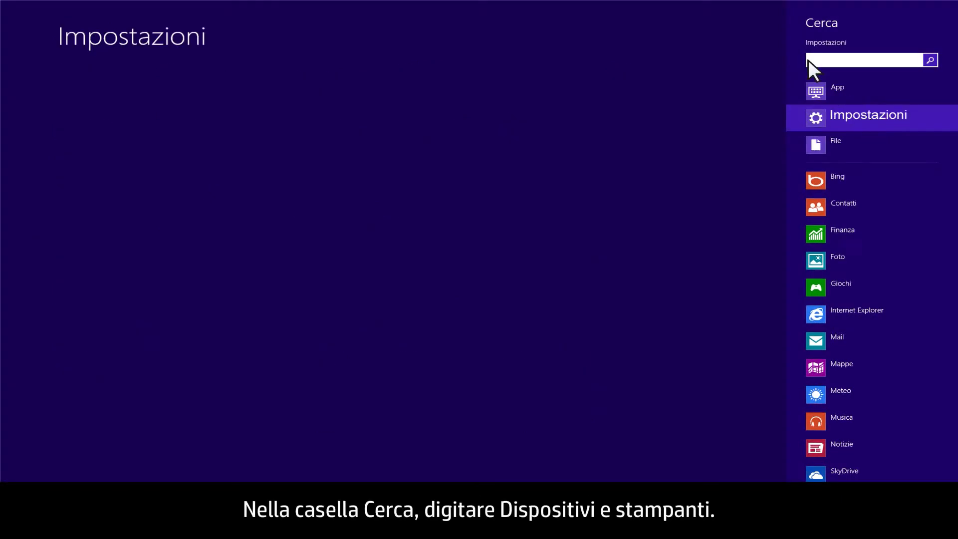
{"action": "type", "text": "Dispos"}
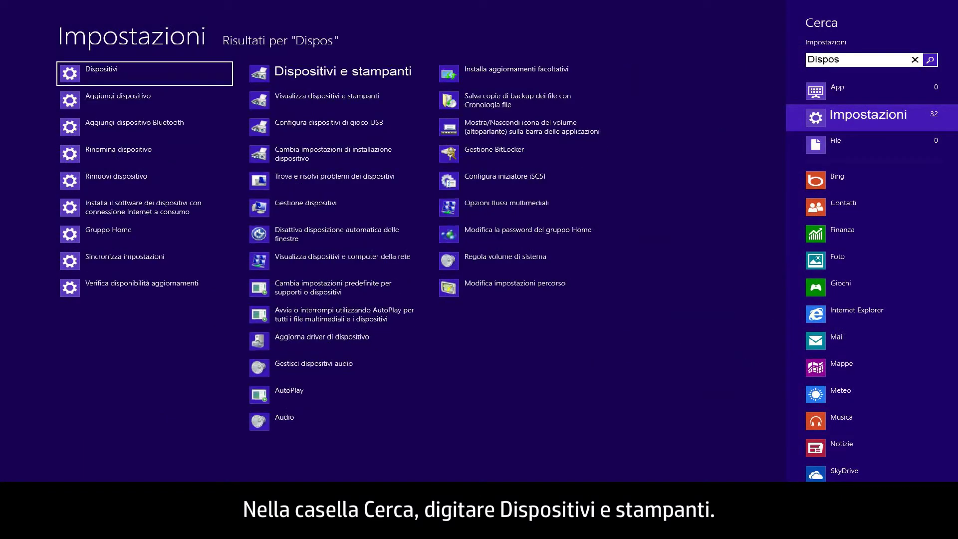
{"action": "type", "text": "itivi e stampanti"}
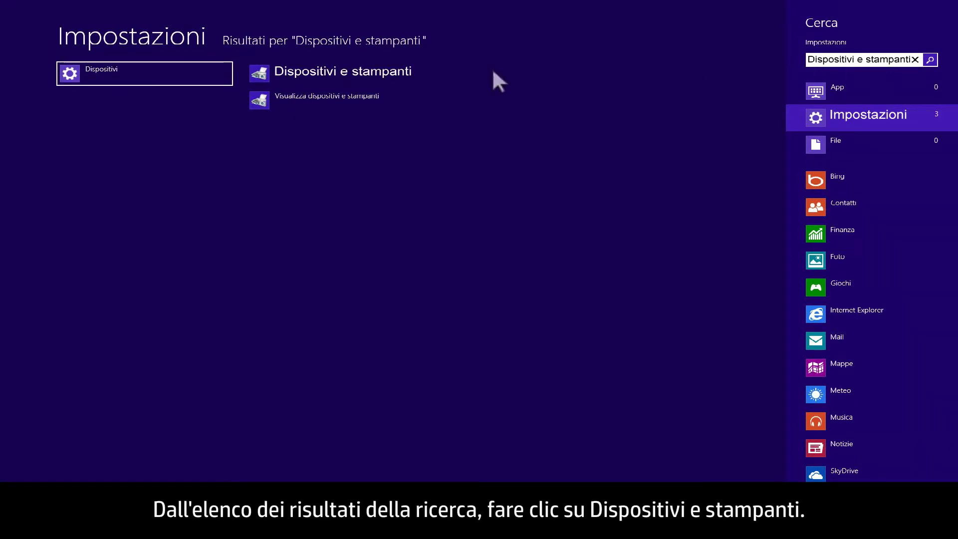
- Open Dispositivi e stampanti, then view the HP Photosmart 7510 series print queue
{"action": "left_click", "coordinate": [331, 71]}
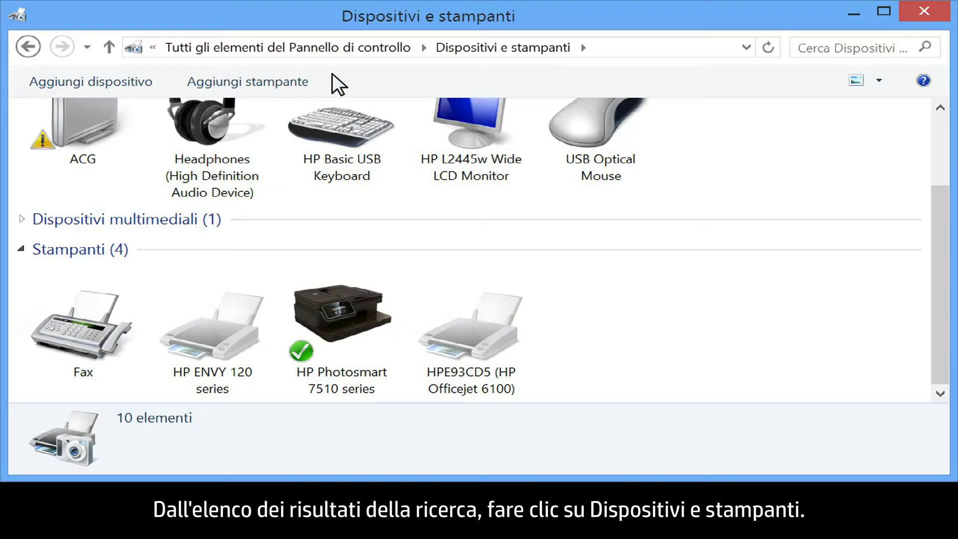
{"action": "left_click", "coordinate": [332, 316]}
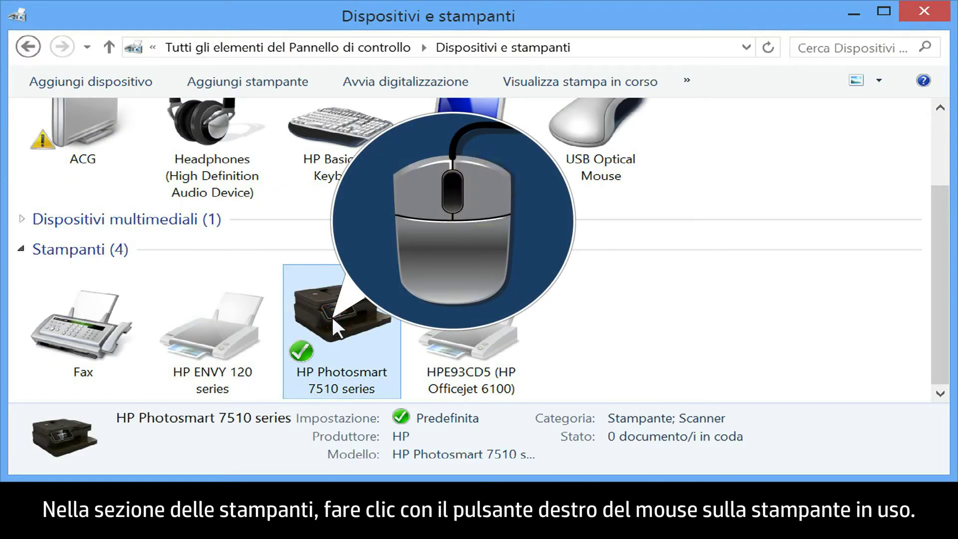
{"action": "right_click", "coordinate": [332, 317]}
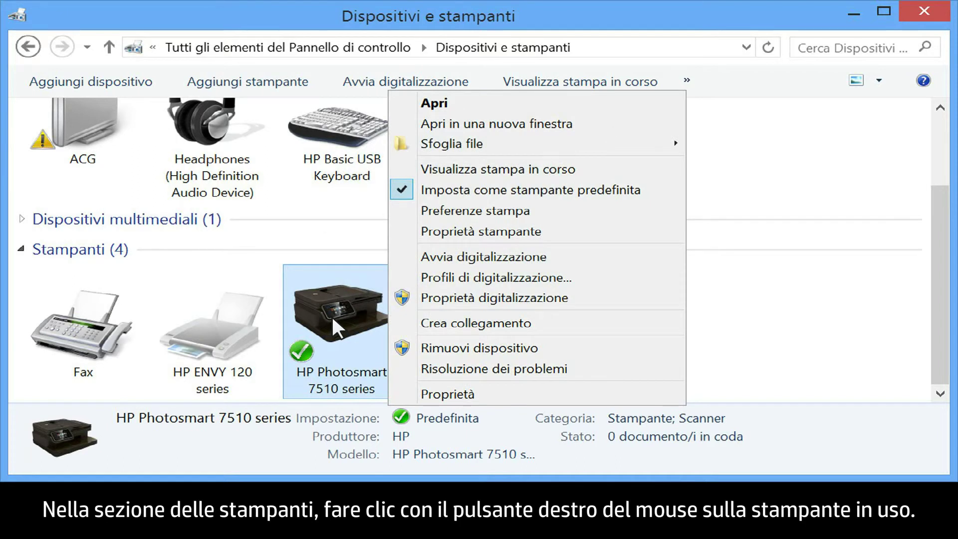
{"action": "left_click", "coordinate": [498, 169]}
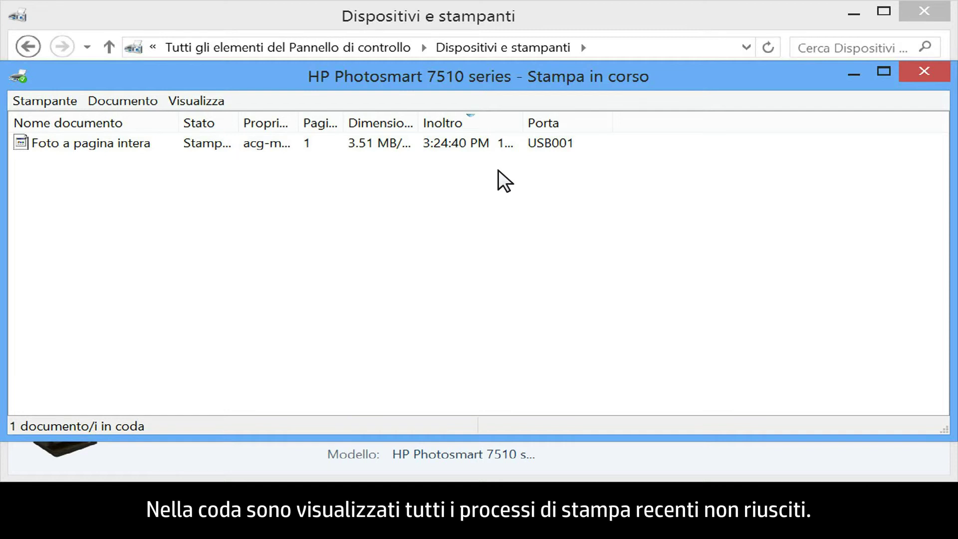
- Delete all documents from the HP Photosmart 7510 queue via Stampante, confirming with Sì
{"action": "left_click", "coordinate": [54, 109]}
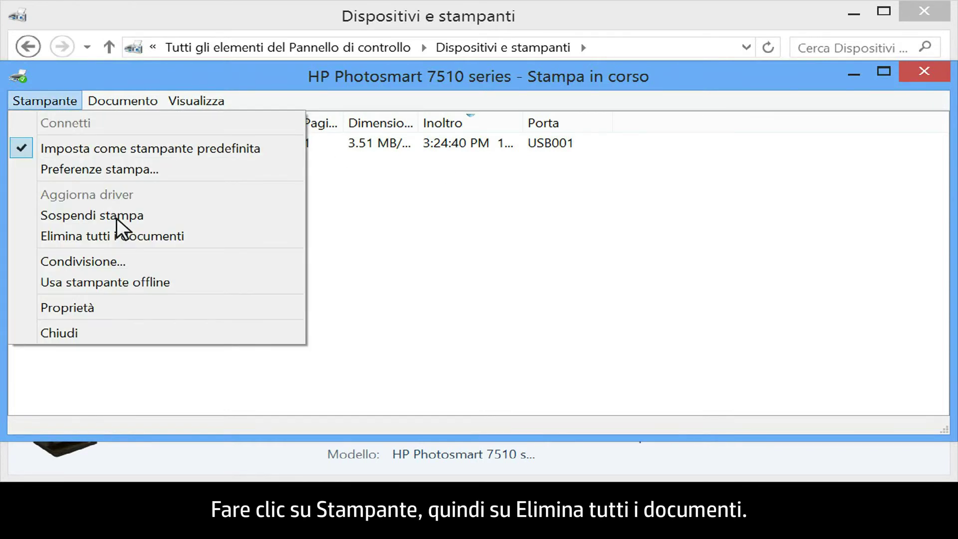
{"action": "left_click", "coordinate": [129, 238]}
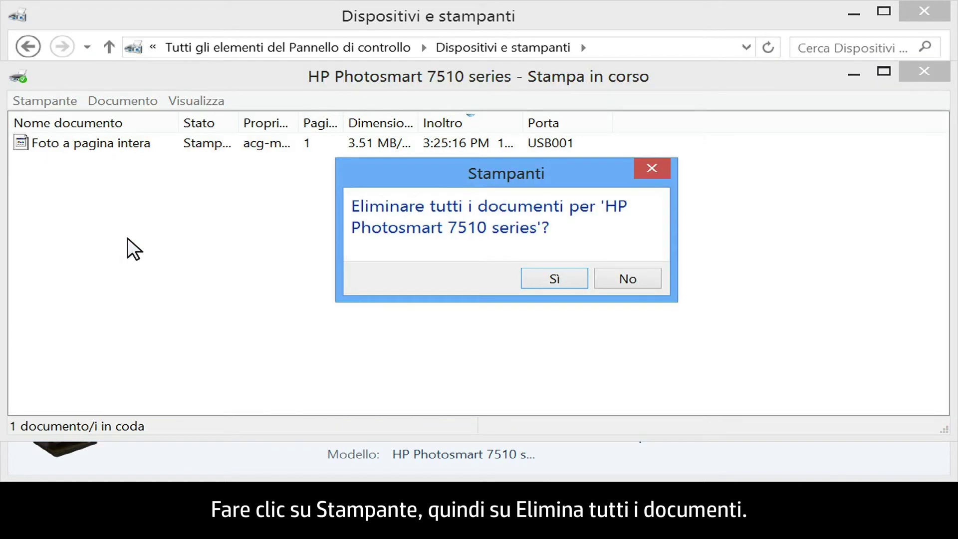
{"action": "left_click", "coordinate": [555, 280]}
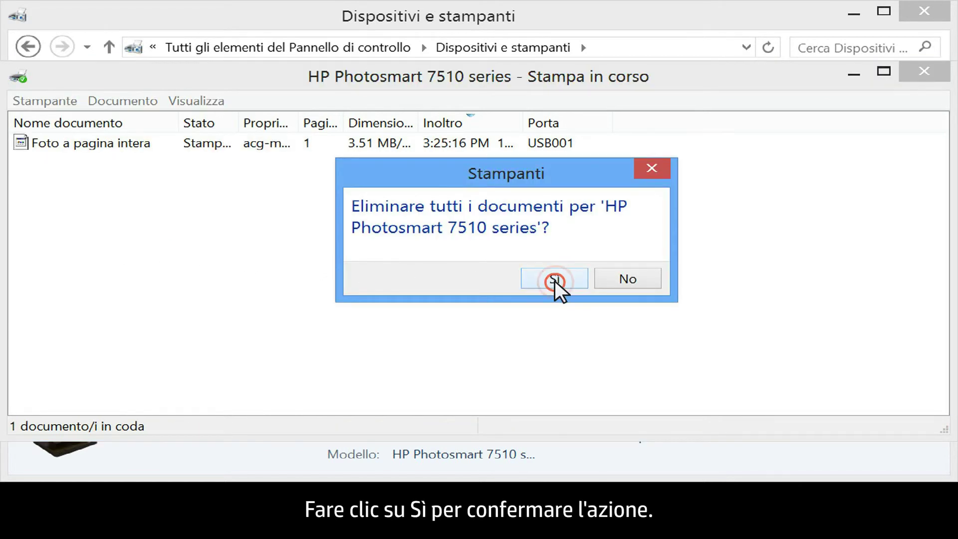